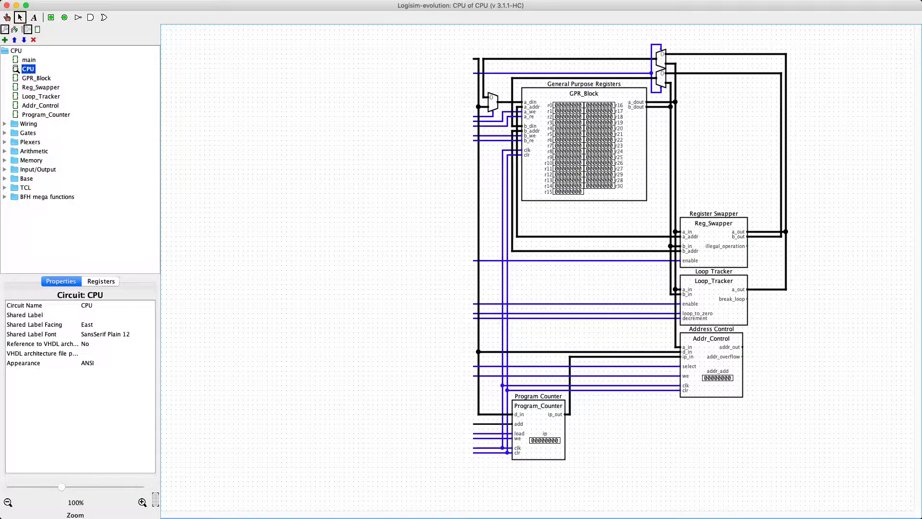
Open the GPR_Block circuit and examine its register array and the two output multiplexers.
double_click(16, 78)
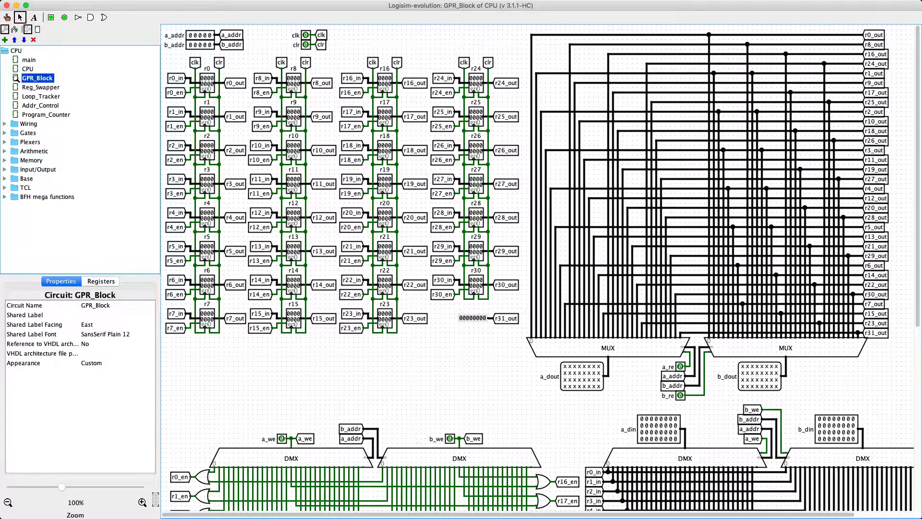
click(8, 502)
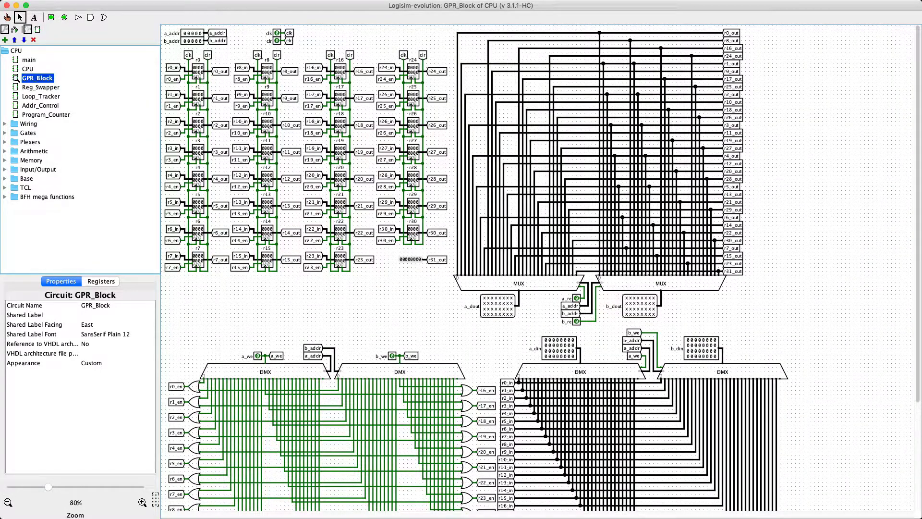
drag(452, 312, 165, 50)
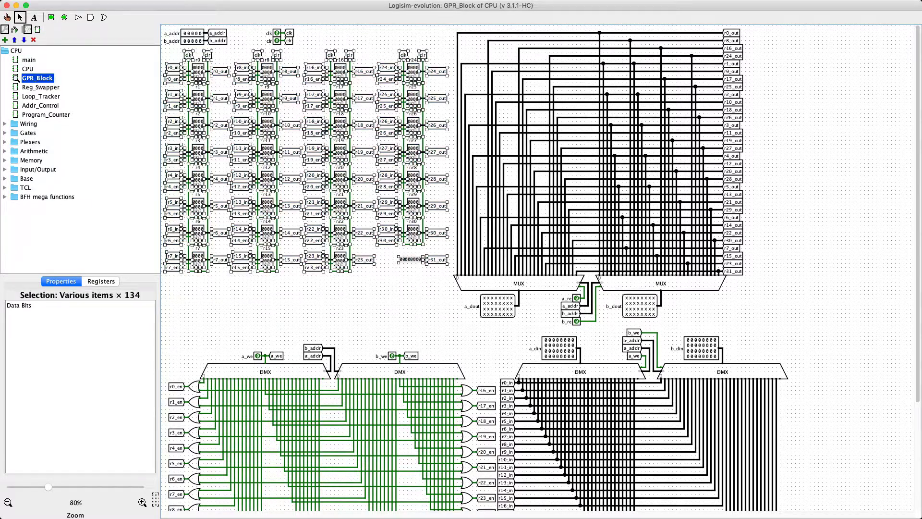
drag(786, 26, 450, 331)
Examine GPR_Block's write-enable and data-input demultiplexers together with their r_en and r_in tunnels.
scroll(438, 278, down, 5)
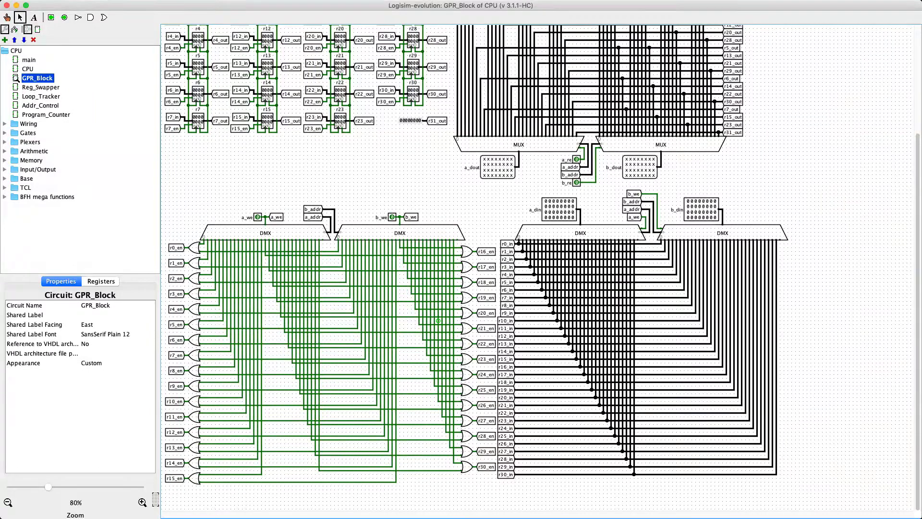
drag(833, 193, 165, 503)
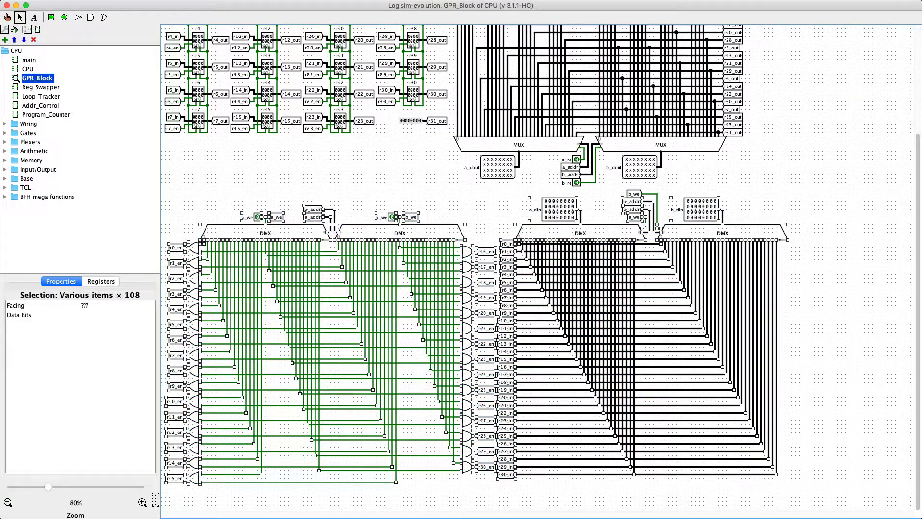
key(Escape)
click(486, 466)
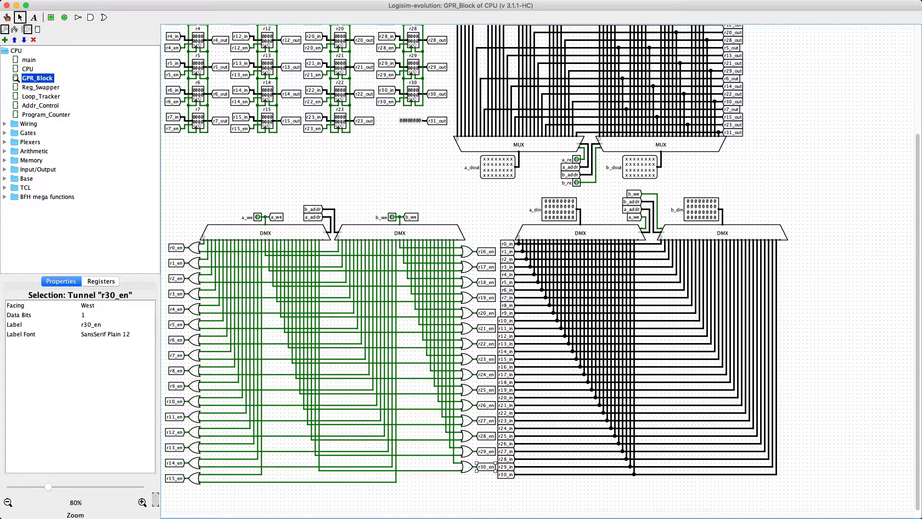
drag(517, 488, 474, 231)
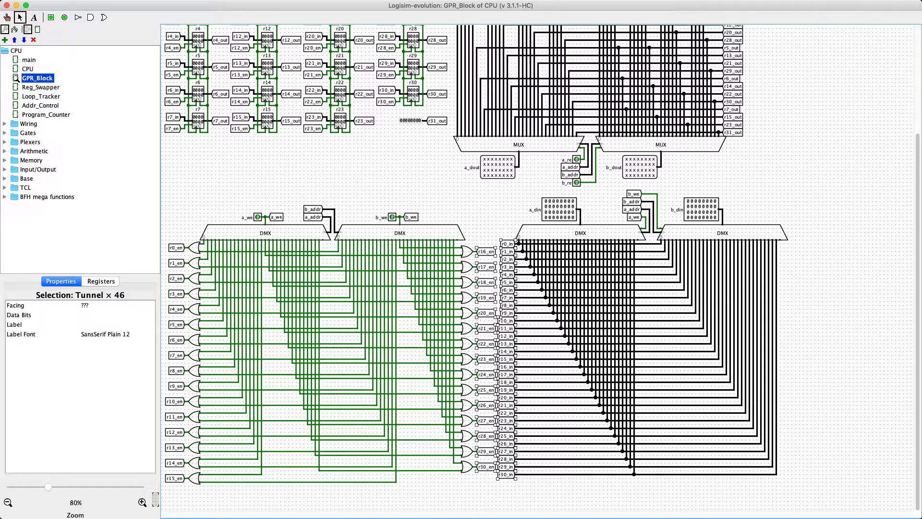
click(16, 79)
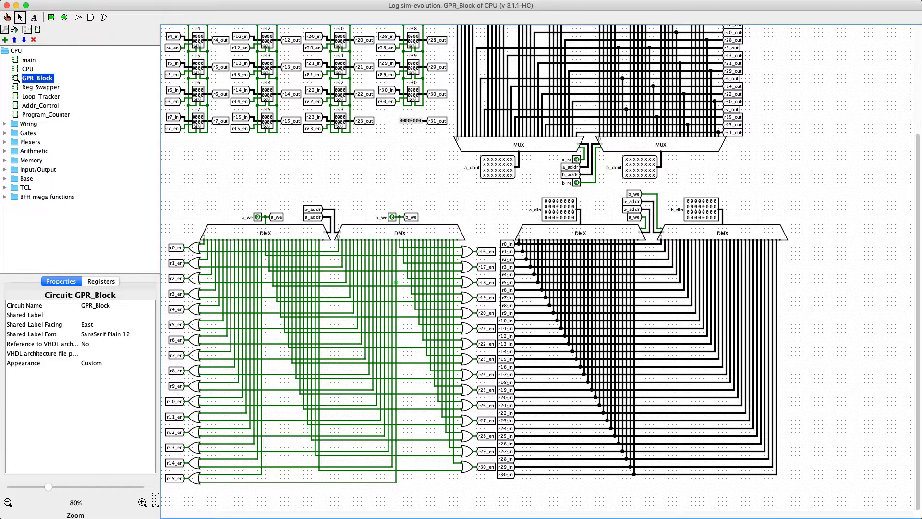
scroll(396, 282, up, 5)
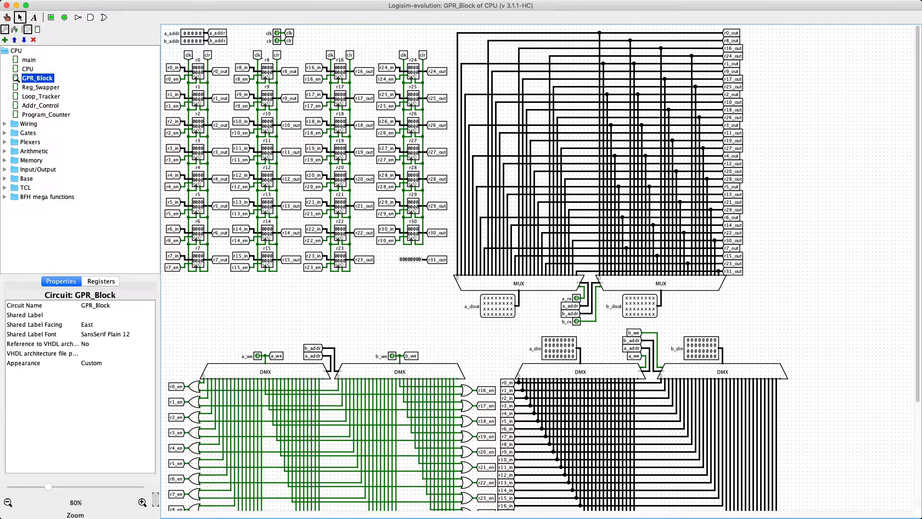
Review the CPU circuit again, and reopen GPR_Block to examine the constant that drives the r31_out tunnel.
double_click(27, 68)
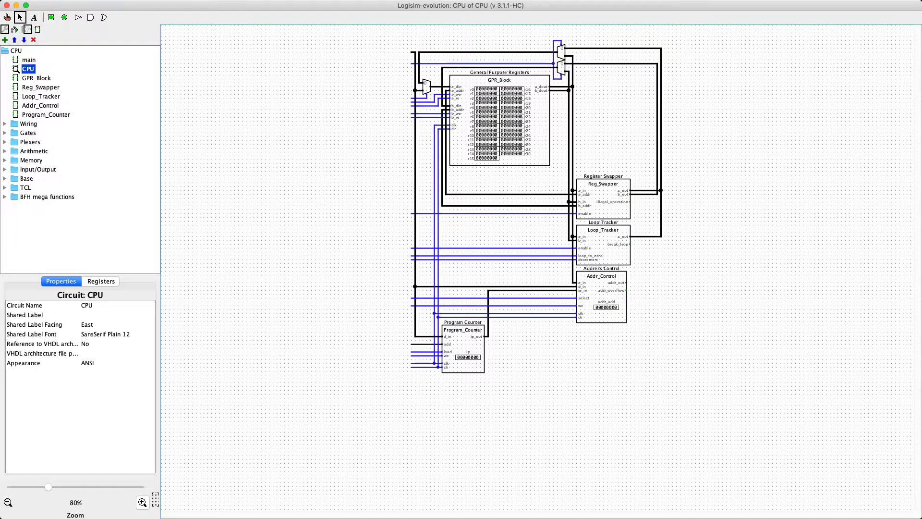
click(143, 503)
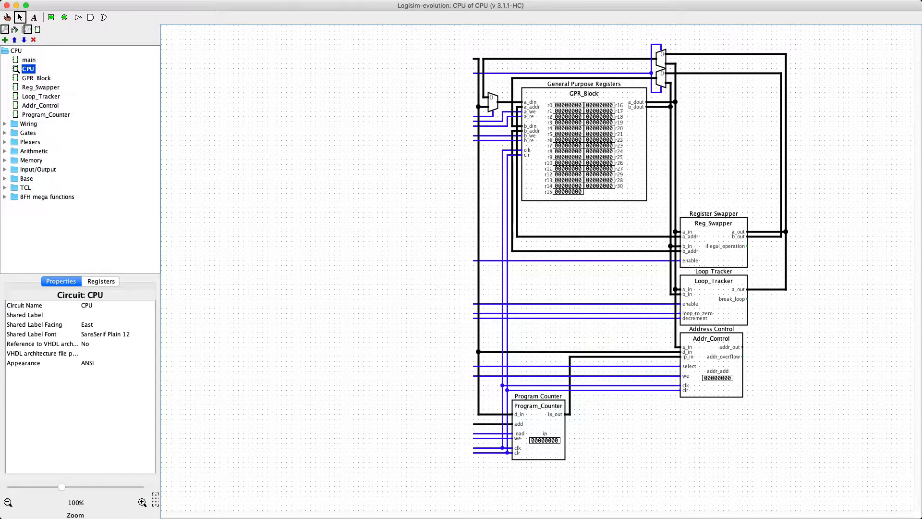
double_click(37, 78)
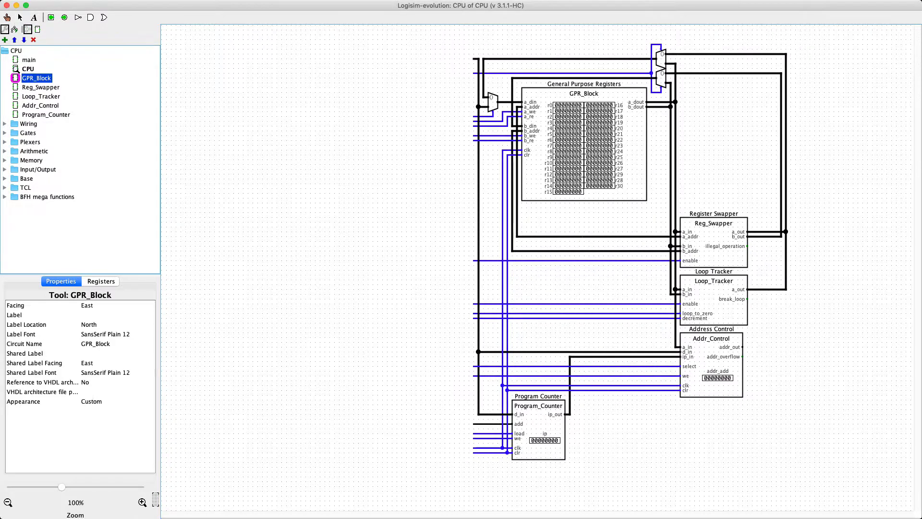
drag(449, 312, 521, 327)
click(521, 327)
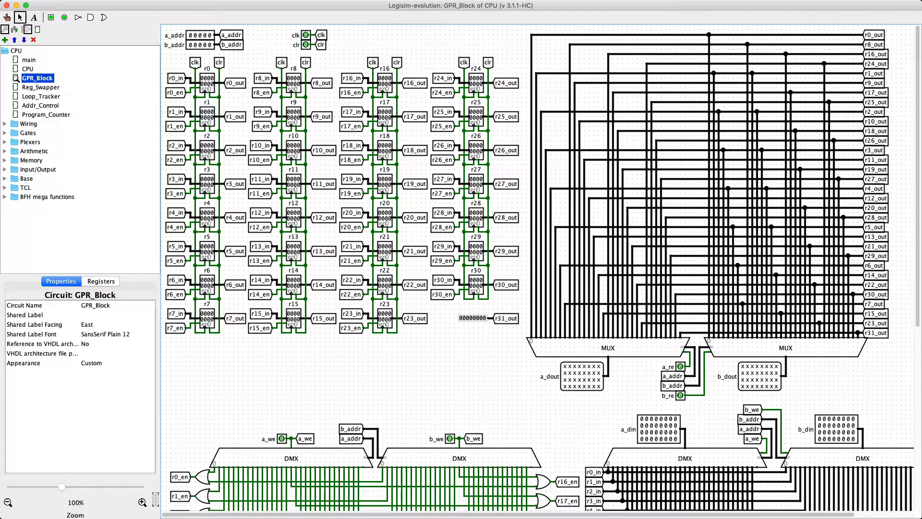
drag(448, 339, 523, 308)
Open the Reg_Swapper circuit from the CPU overview and inspect its a_in, b_in, a_out and b_out pins.
double_click(27, 68)
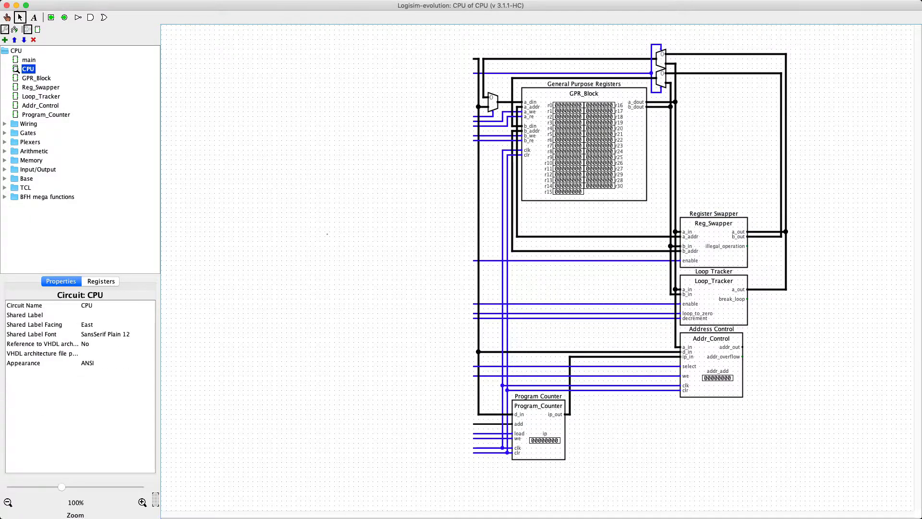
double_click(16, 88)
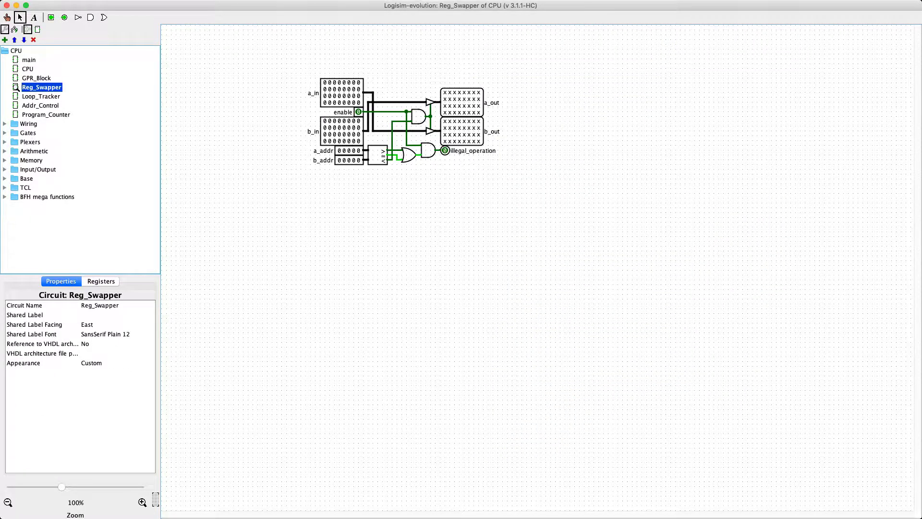
click(341, 93)
click(341, 131)
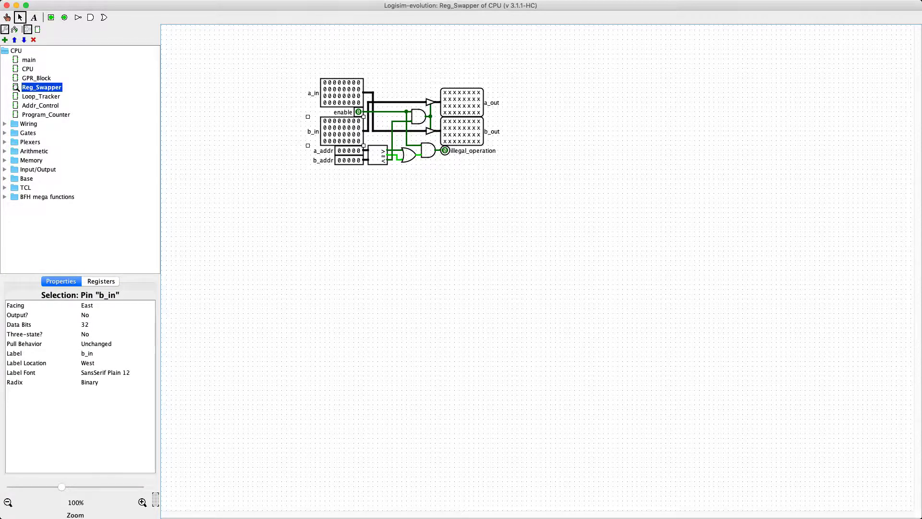
click(461, 102)
click(461, 131)
key(Escape)
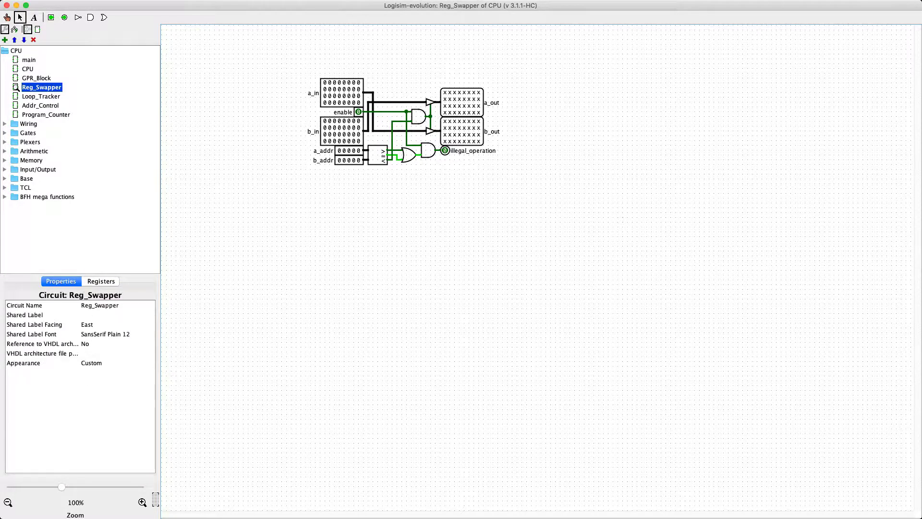
Probe the crossed data wires from b_in to a_out and from a_in to b_out in Reg_Swapper, plus the enable wire.
click(6, 18)
click(369, 127)
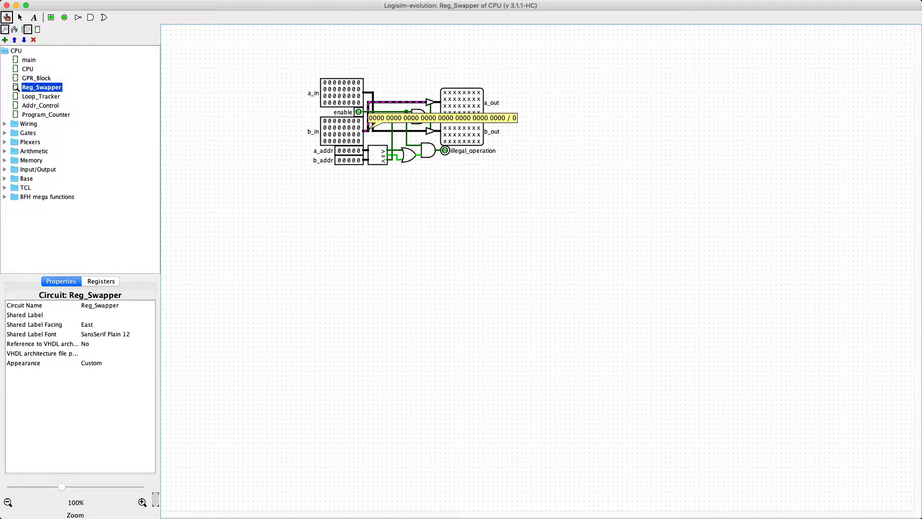
click(384, 130)
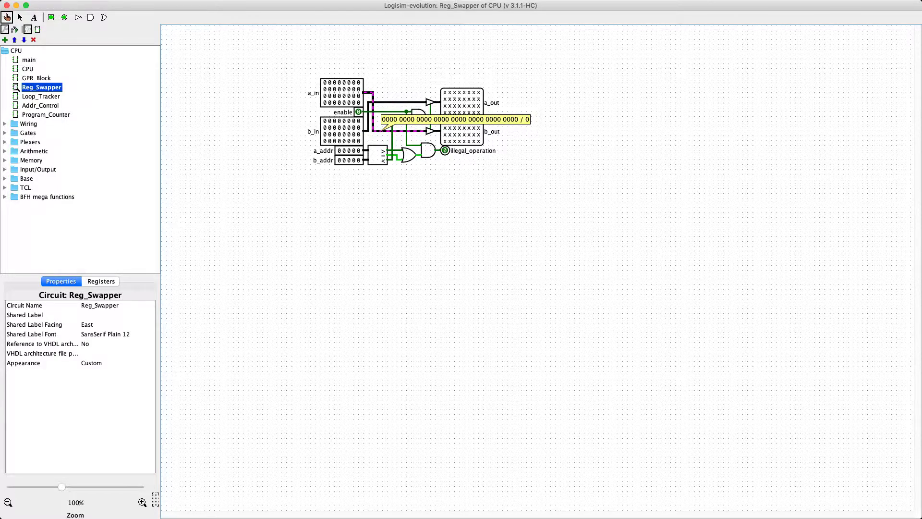
click(389, 102)
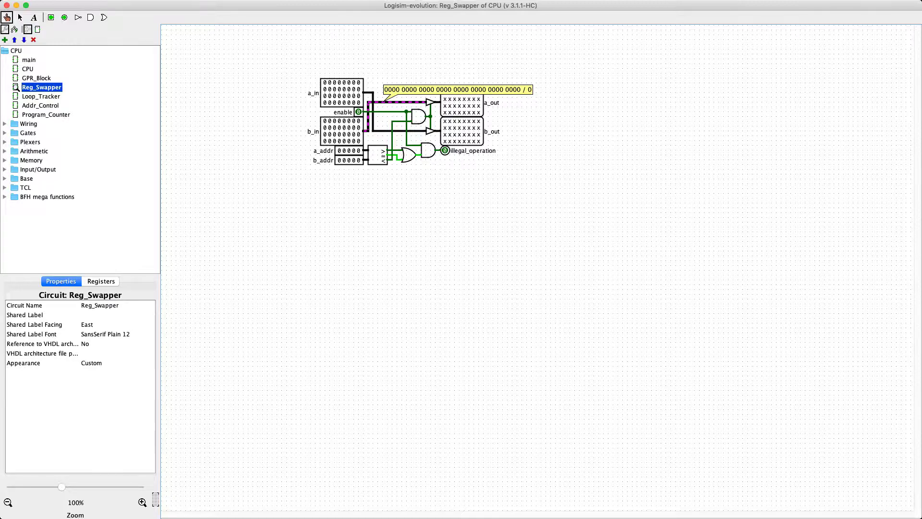
click(397, 111)
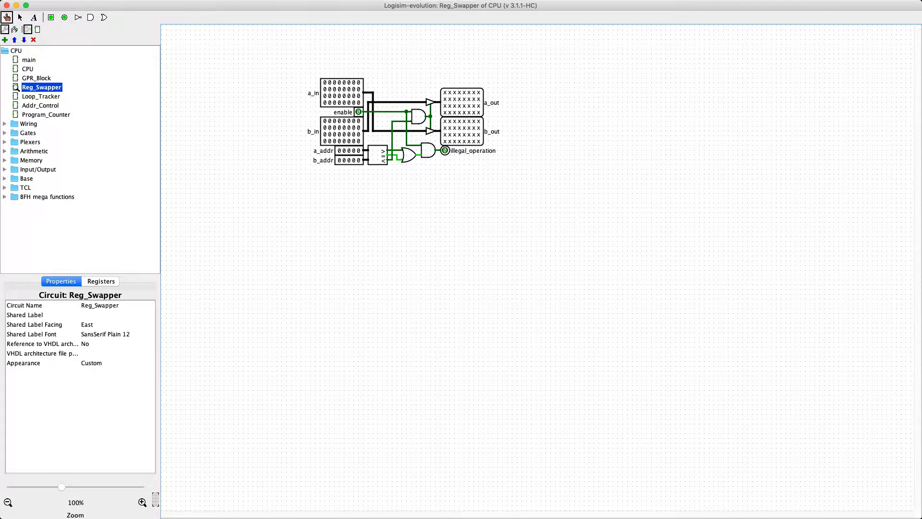
Inspect the illegal_operation output pin of Reg_Swapper and clear the selection.
key(super+2)
click(445, 150)
key(Escape)
Locate the Loop Tracker block in the CPU circuit, and open Loop_Tracker to inspect its a_in and b_in pins.
double_click(16, 69)
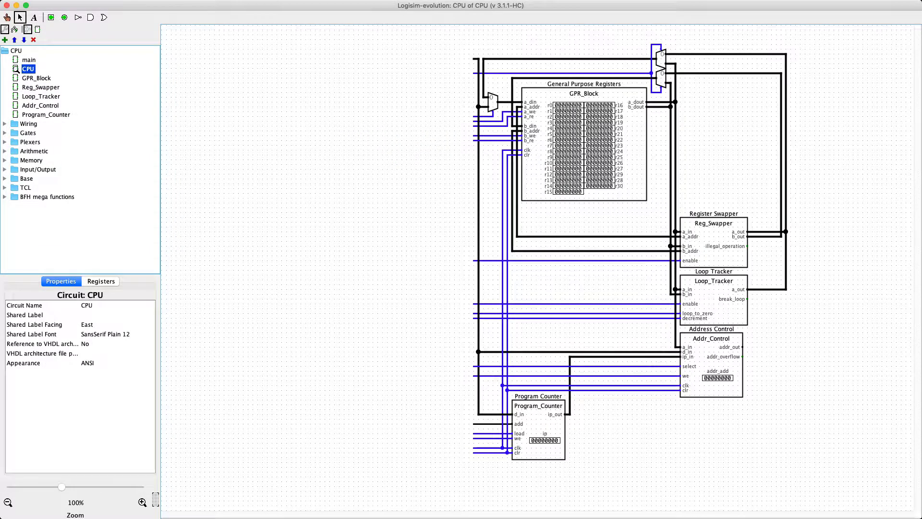
drag(766, 266, 679, 331)
click(634, 335)
double_click(42, 96)
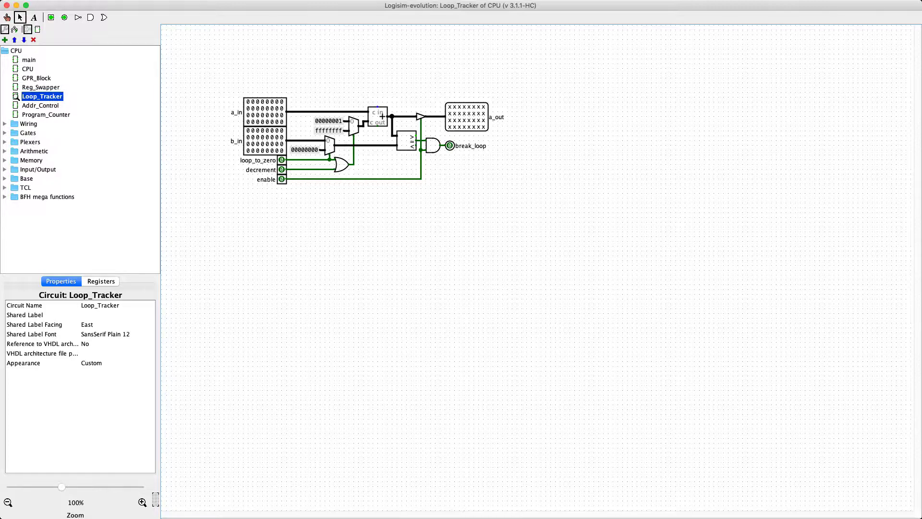
click(265, 112)
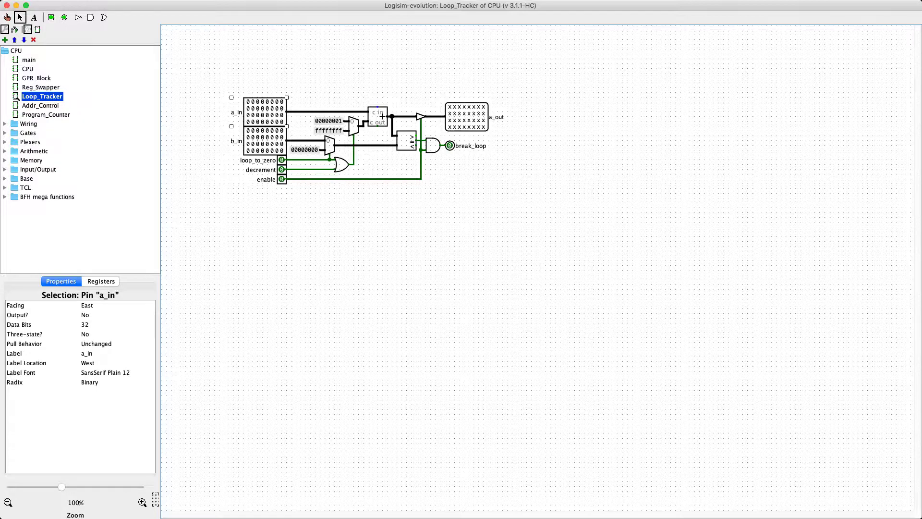
click(264, 140)
key(Escape)
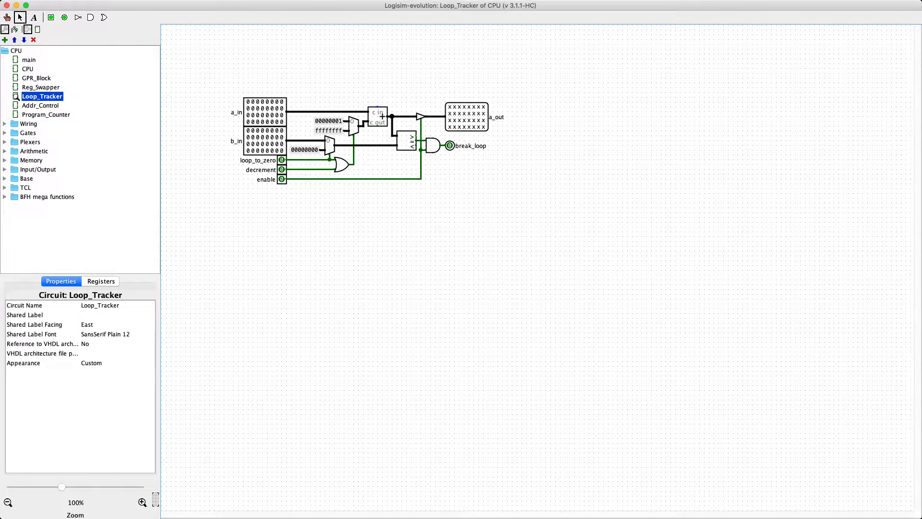
Set Loop_Tracker's enable pin to 1 and toggle the decrement pin on and off to test the a_out value.
click(7, 17)
click(282, 179)
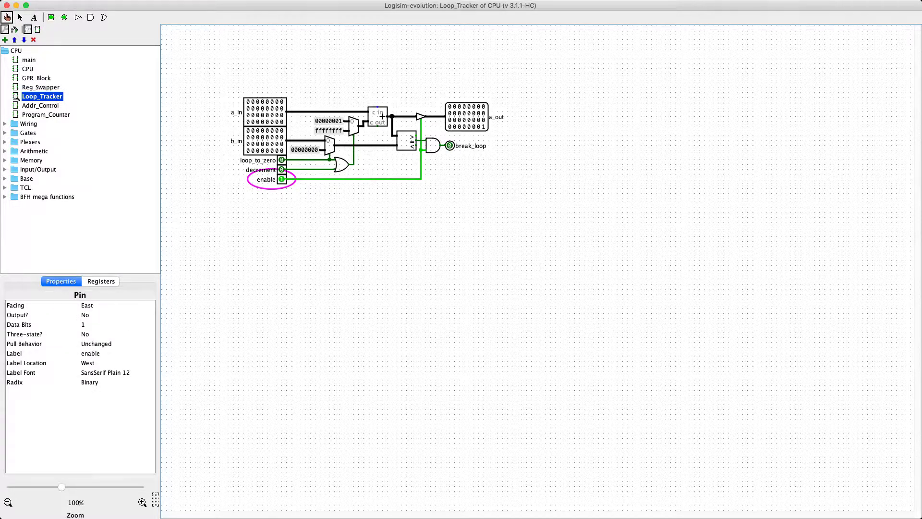
click(281, 170)
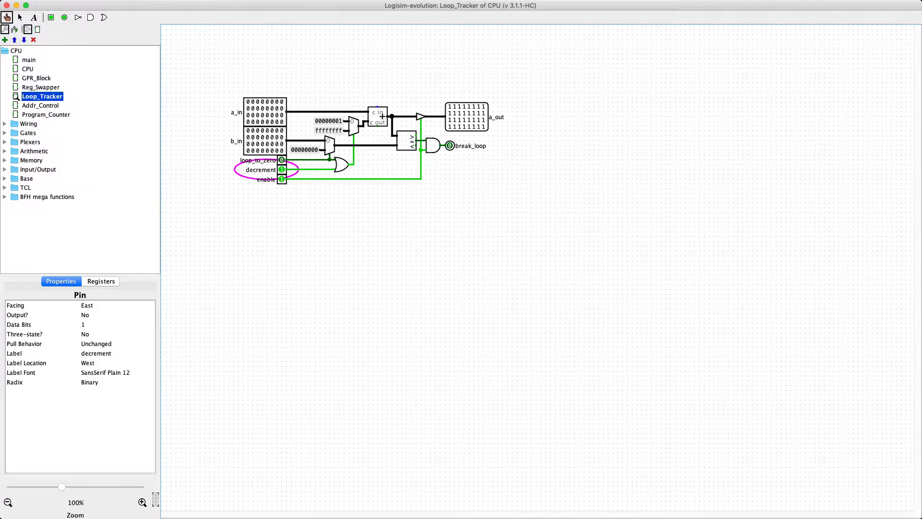
click(282, 169)
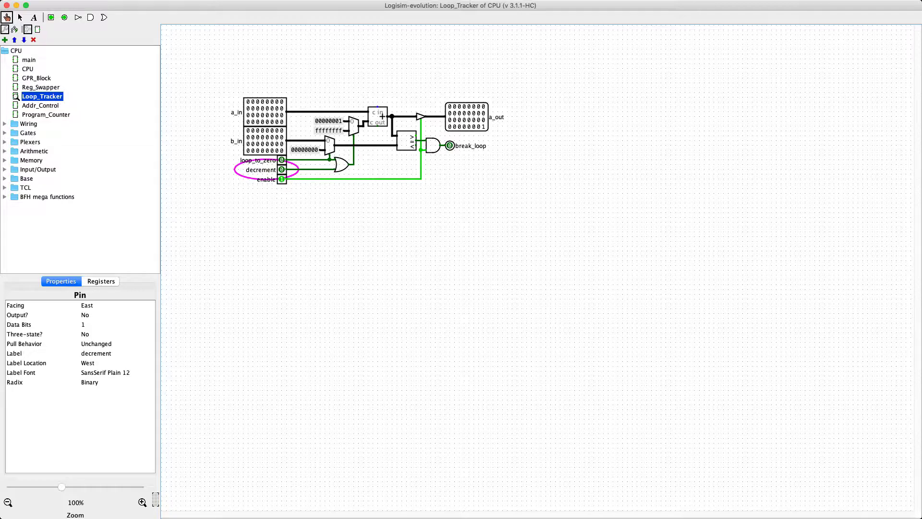
Toggle the loop_to_zero pin on and off to test its effect, and set the enable pin back to 0.
click(282, 160)
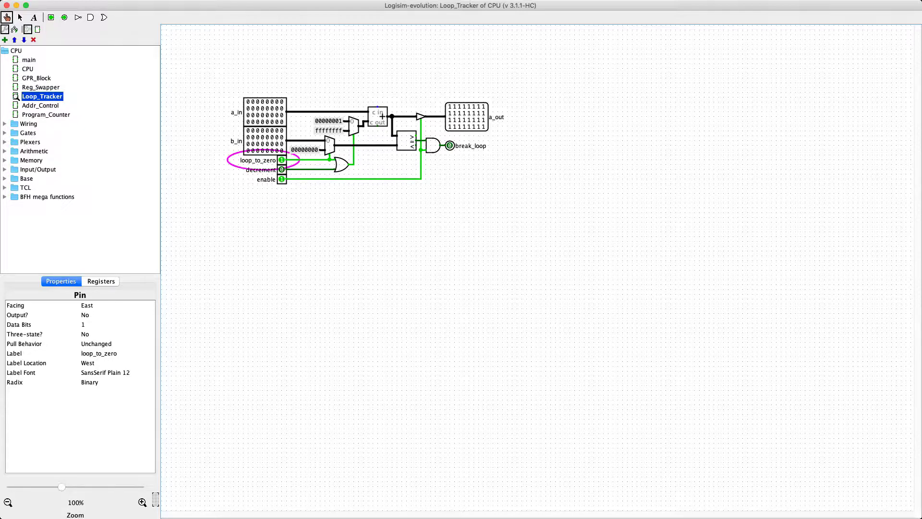
click(281, 160)
click(282, 179)
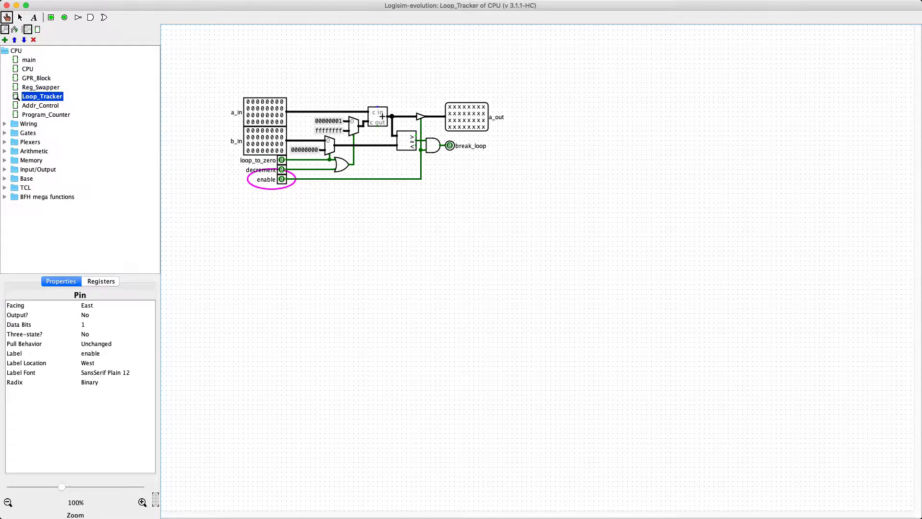
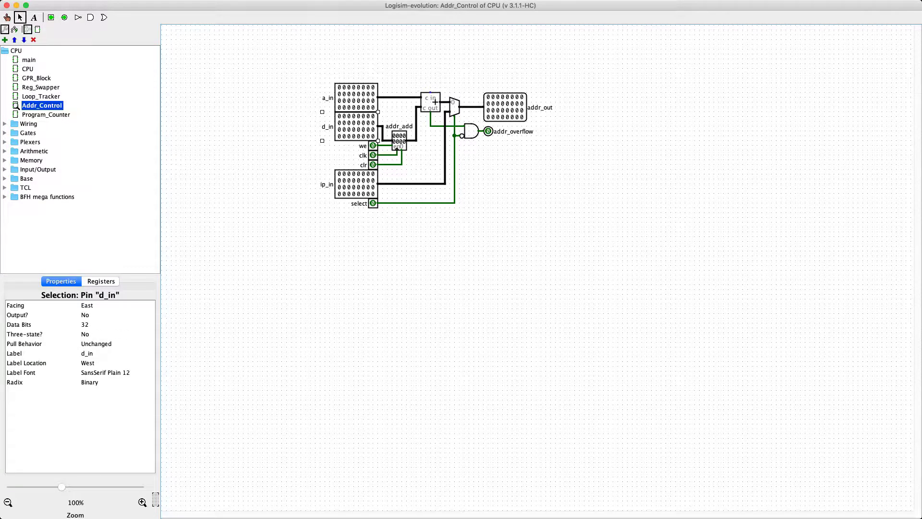
Inspect the d_in pin and the addr_add register of Addr_Control, and clear the selection.
click(312, 129)
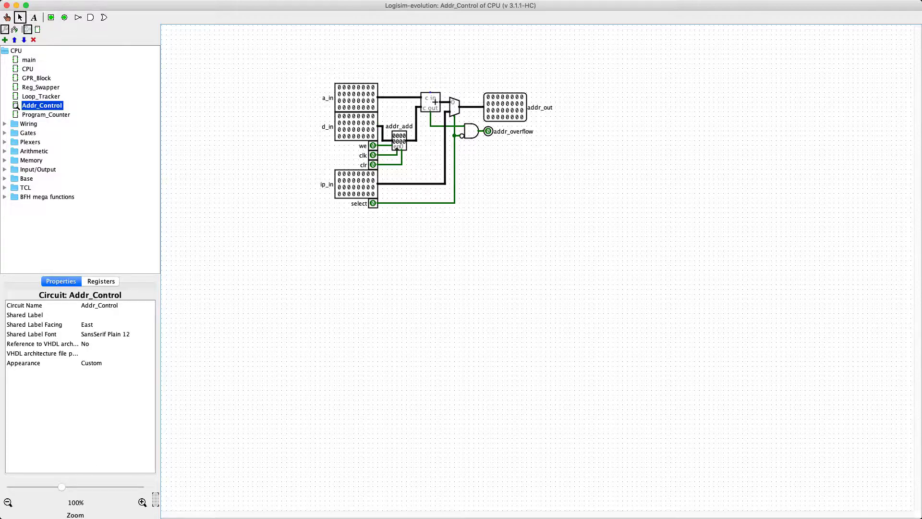
click(356, 126)
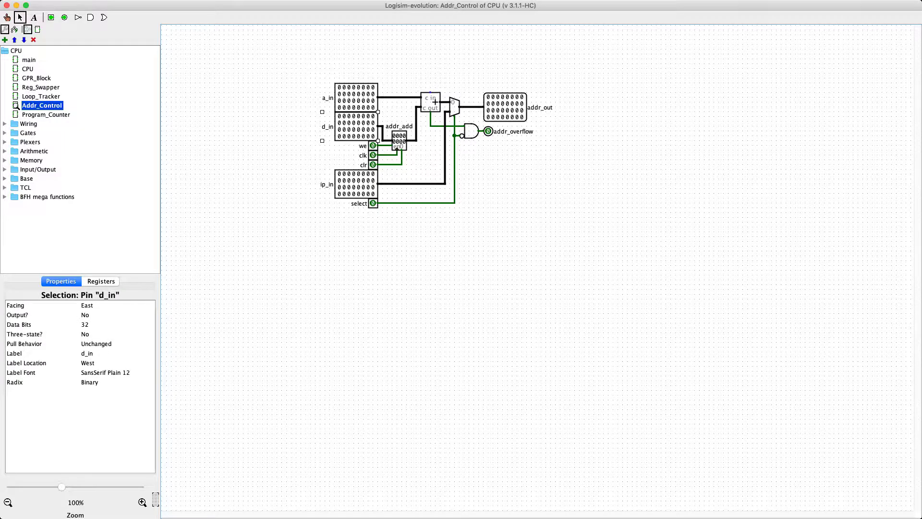
click(409, 164)
click(399, 140)
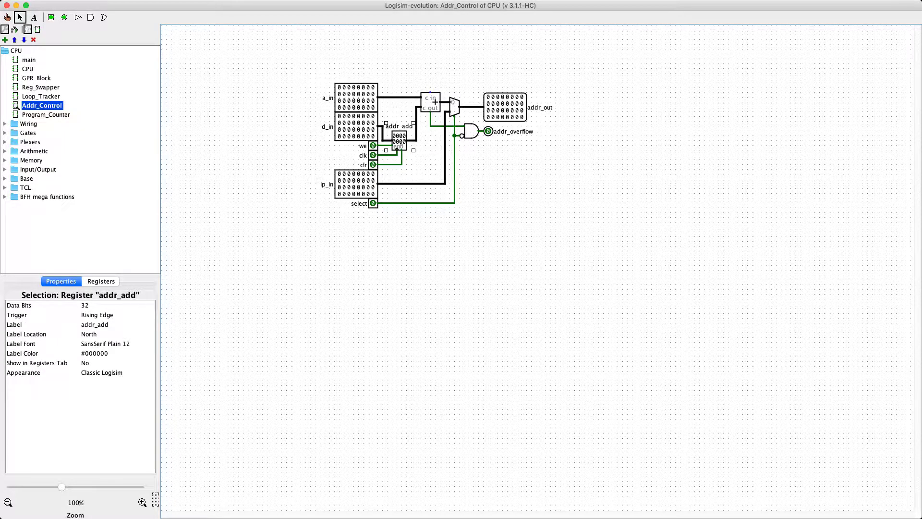
click(422, 159)
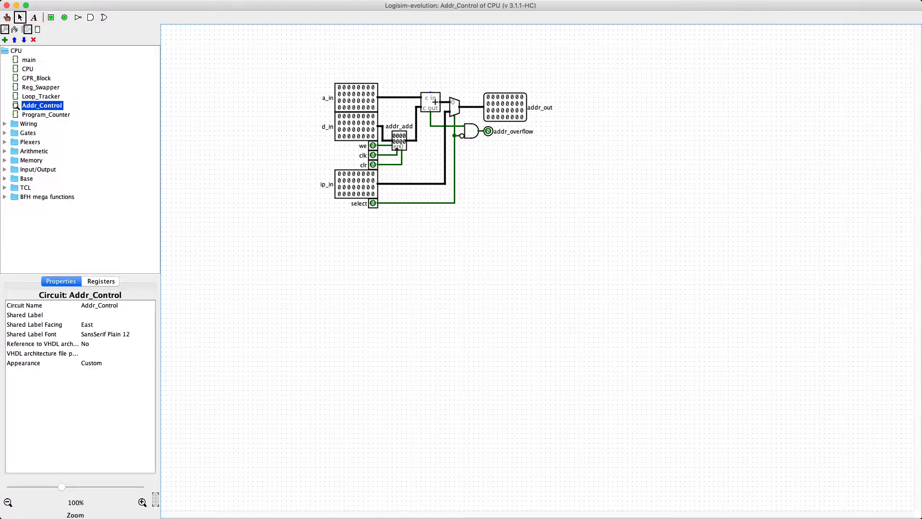
In Addr_Control, set the a_in pin to binary 1010 and the d_in pin to binary 10100.
key(ctrl+1)
click(356, 98)
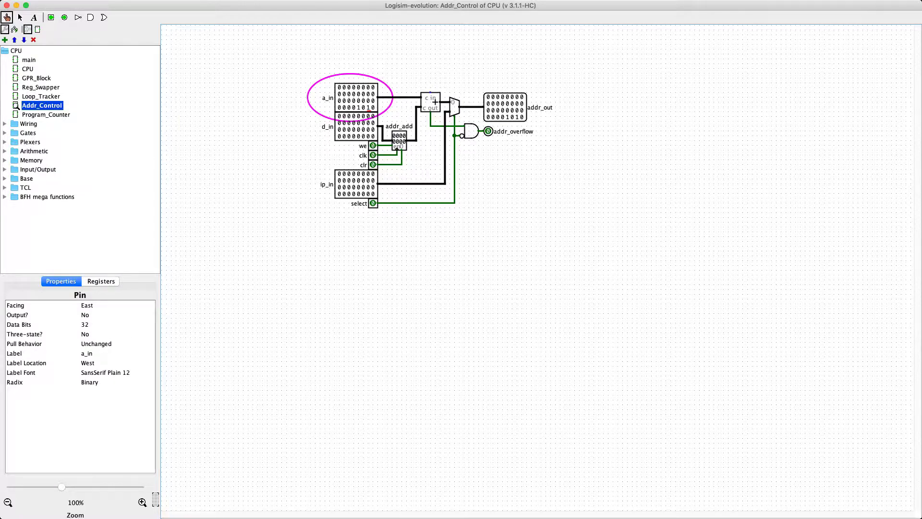
click(354, 137)
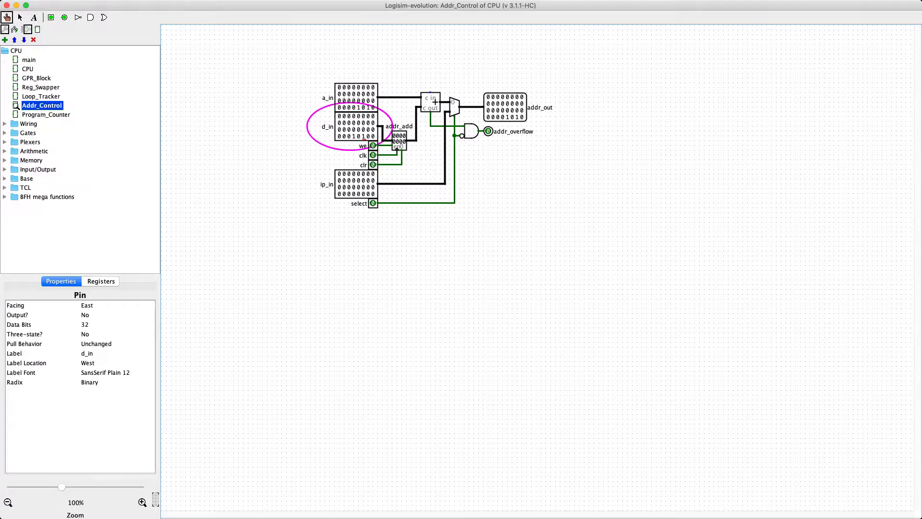
Enable we, pulse clk to load d_in into the addr_add register, turn we off, and check the input and output wire values.
click(372, 146)
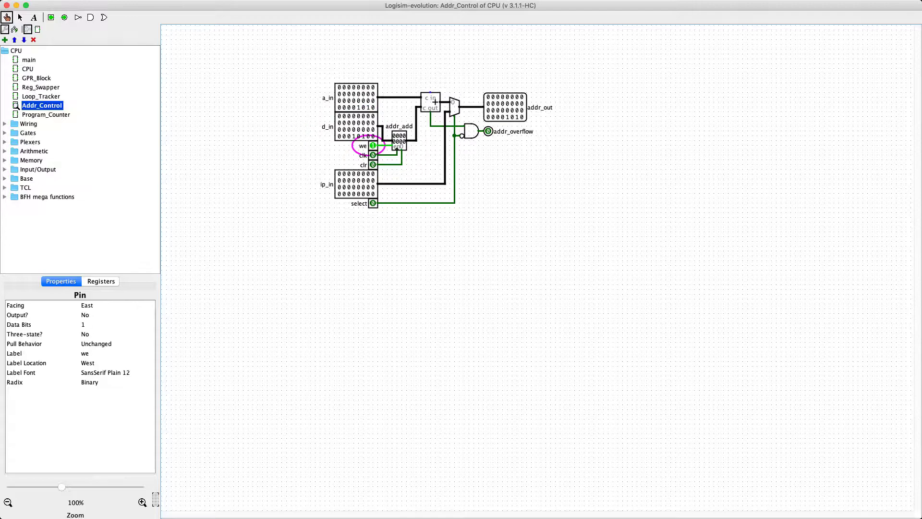
click(372, 155)
click(372, 155)
click(373, 146)
mouse_move(473, 106)
mouse_move(391, 97)
mouse_move(383, 128)
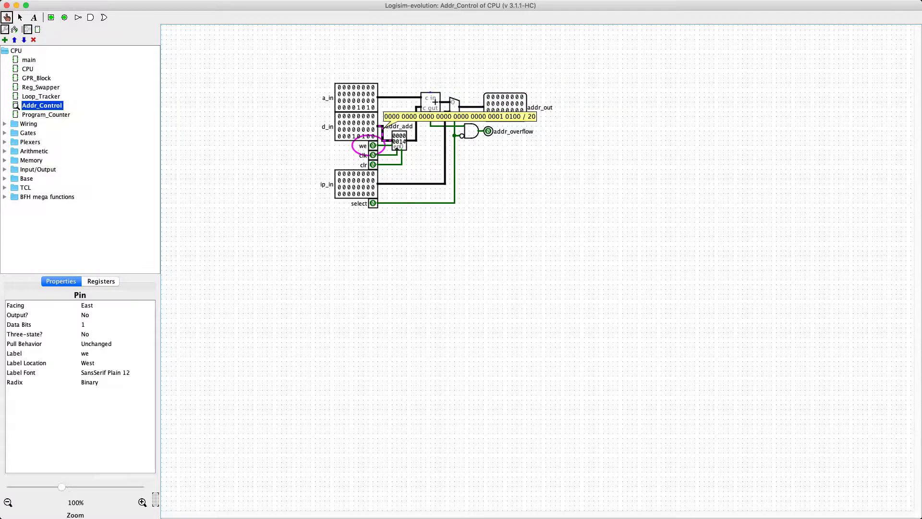
Set the d_in pin back to 0, and check the addr_add register, the d_in wire and the addr_out wire.
click(350, 127)
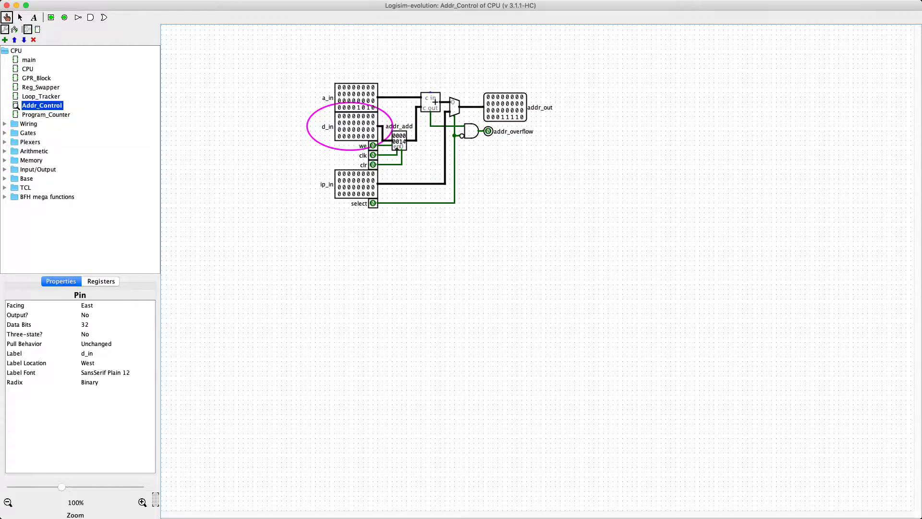
mouse_move(382, 127)
click(399, 139)
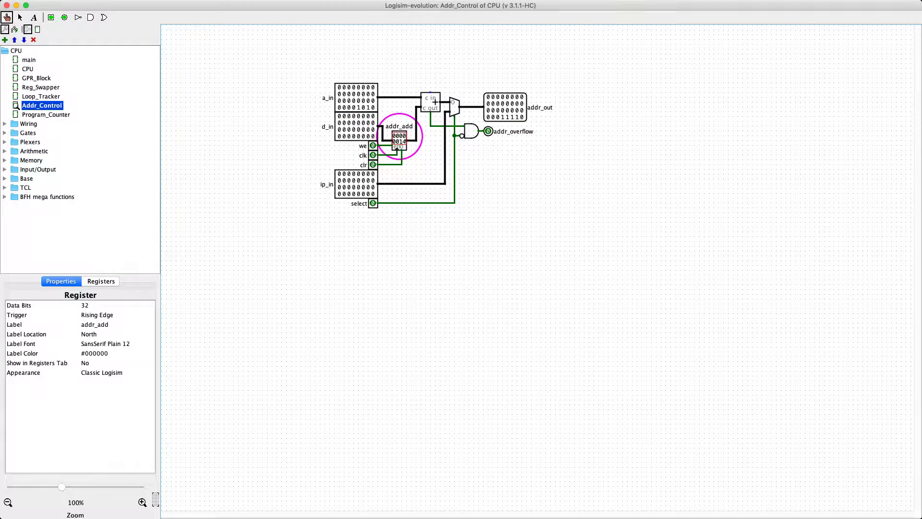
mouse_move(384, 125)
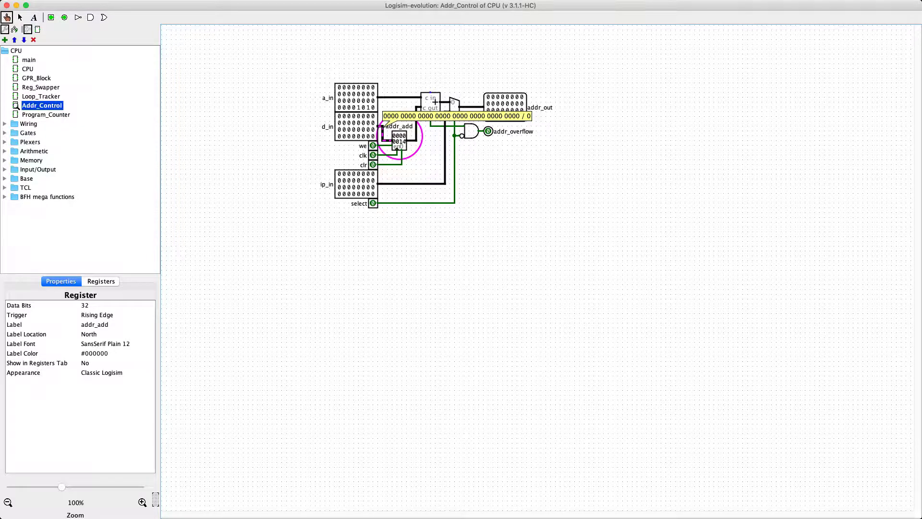
mouse_move(473, 105)
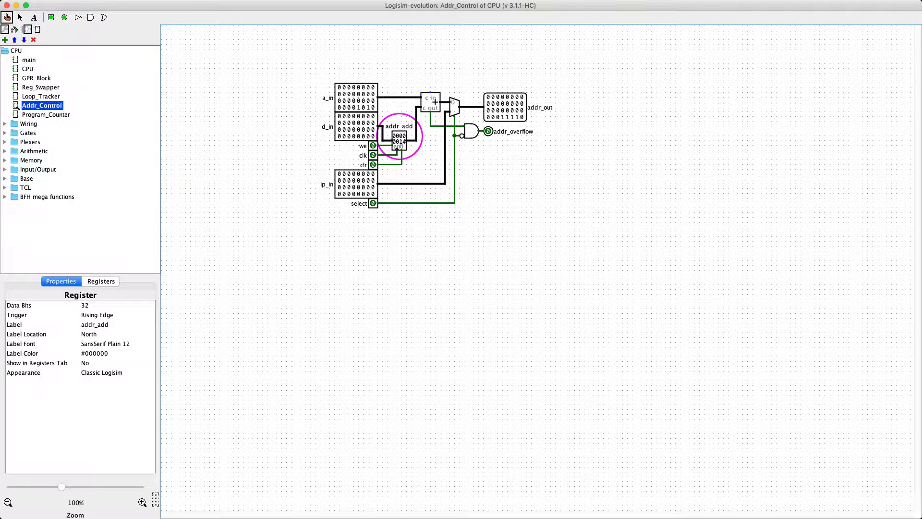
Check the ip_in wire's value, and toggle Addr_Control's select pin to test the multiplexer.
mouse_move(389, 183)
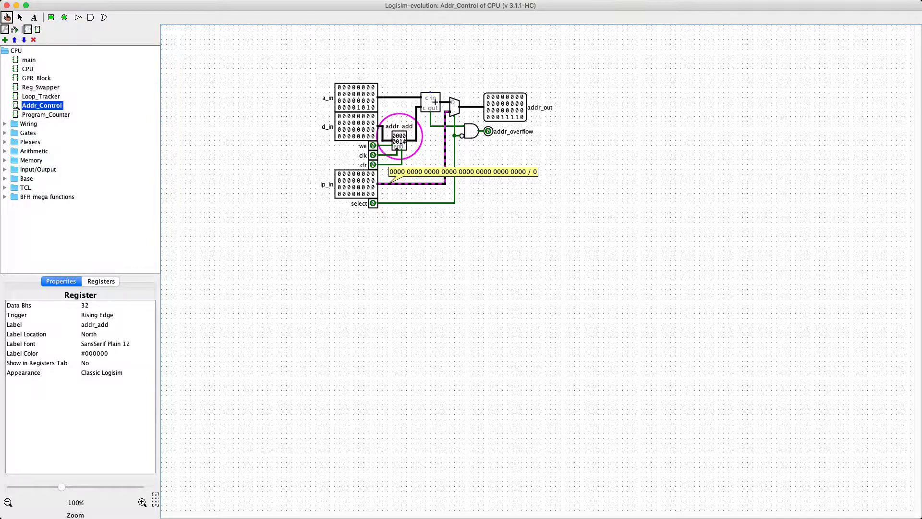
click(372, 203)
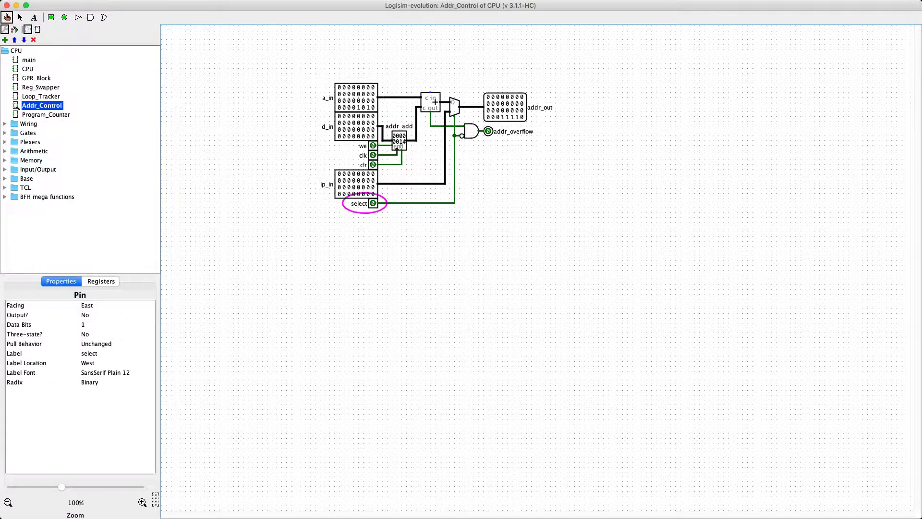
click(373, 203)
Pulse the clr pin to clear the addr_add register, and clear the set bits of a_in.
click(372, 164)
click(372, 164)
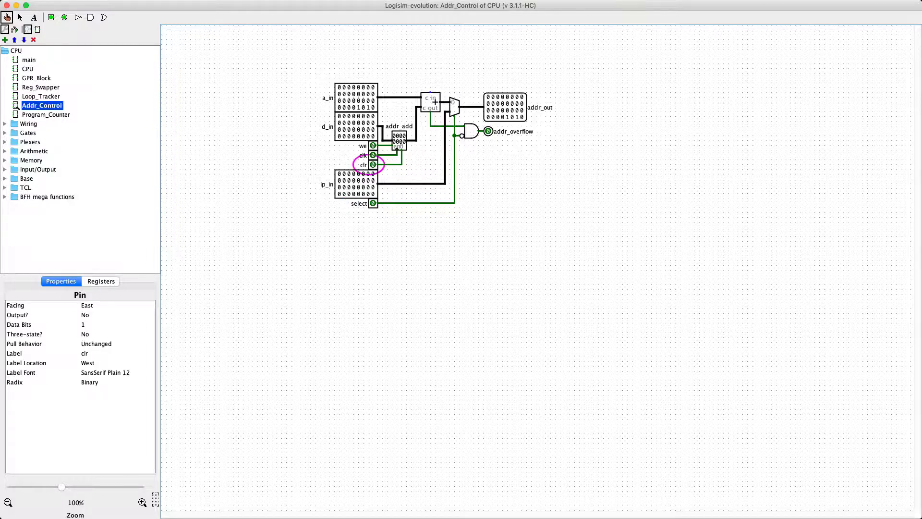
click(350, 97)
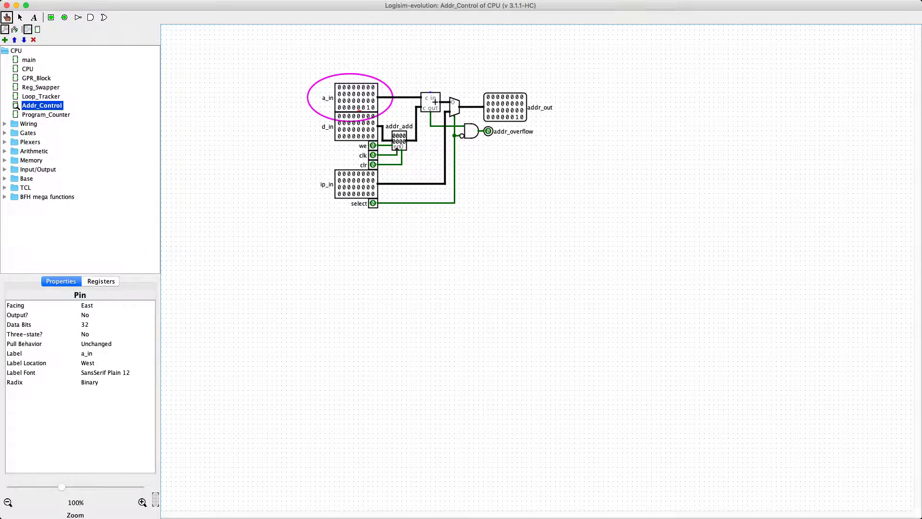
click(20, 17)
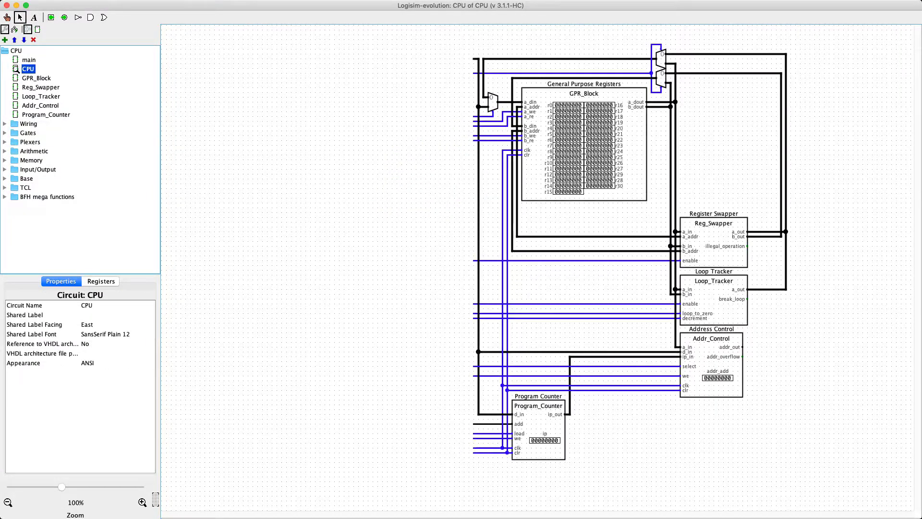
Locate the Program Counter block in the CPU circuit, and open Program_Counter to inspect its d_in pin.
drag(586, 487, 510, 391)
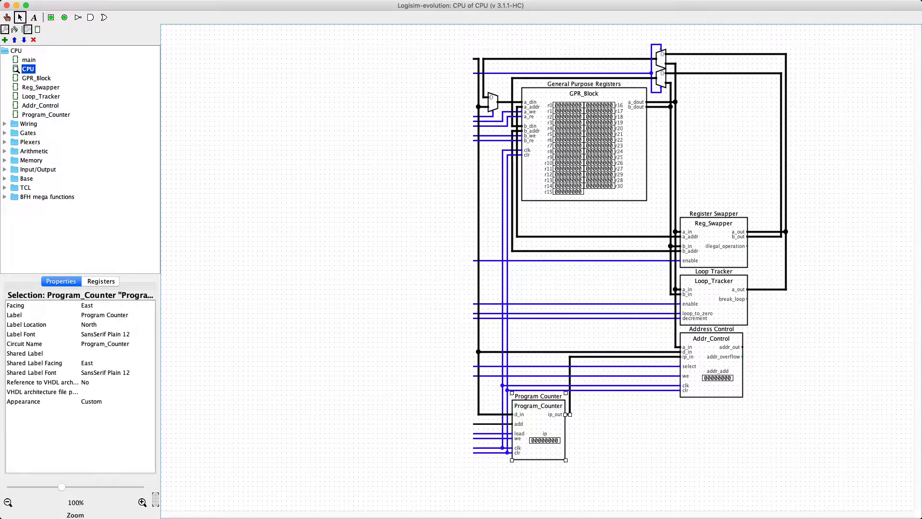
click(443, 409)
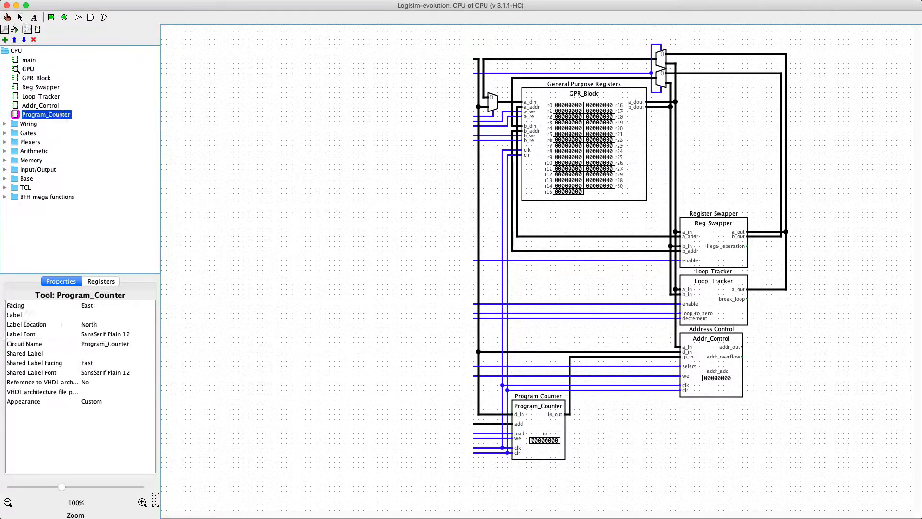
double_click(48, 114)
click(313, 251)
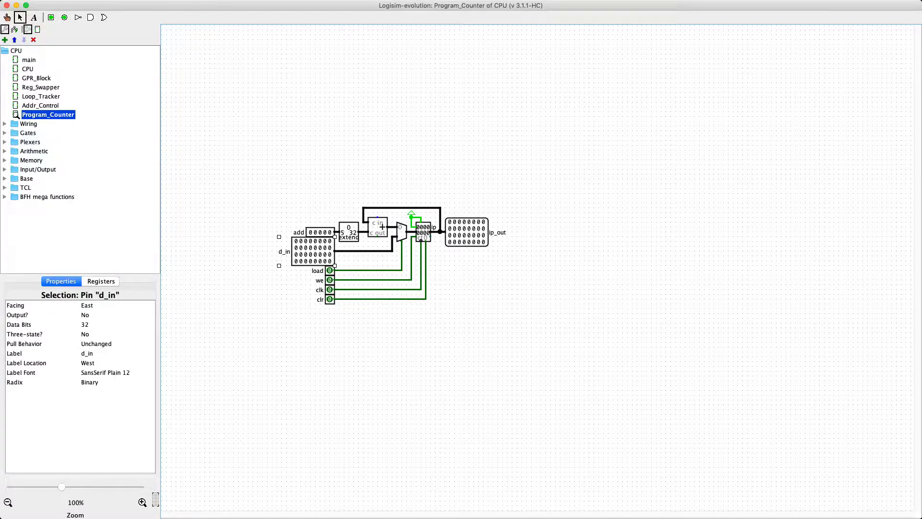
click(384, 261)
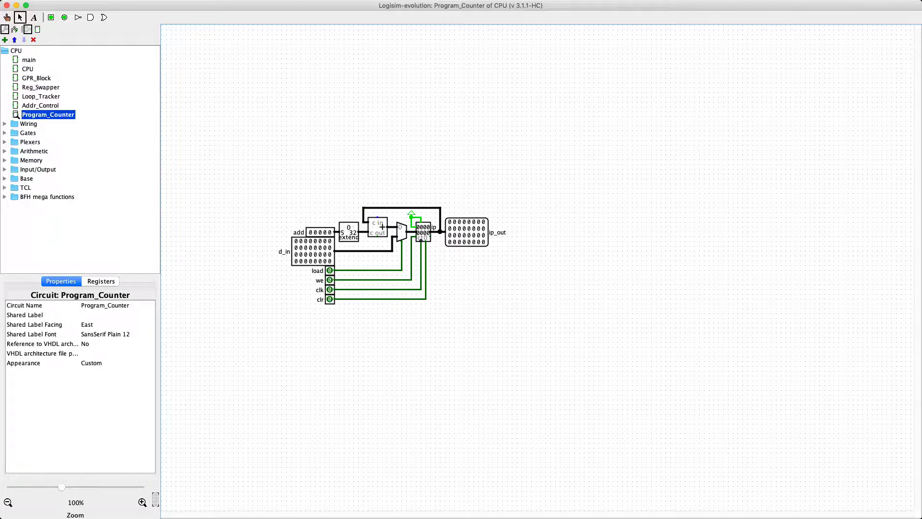
Examine Program_Counter's add pin with the Poke tool, and set the load pin to 1.
key(super+1)
click(311, 232)
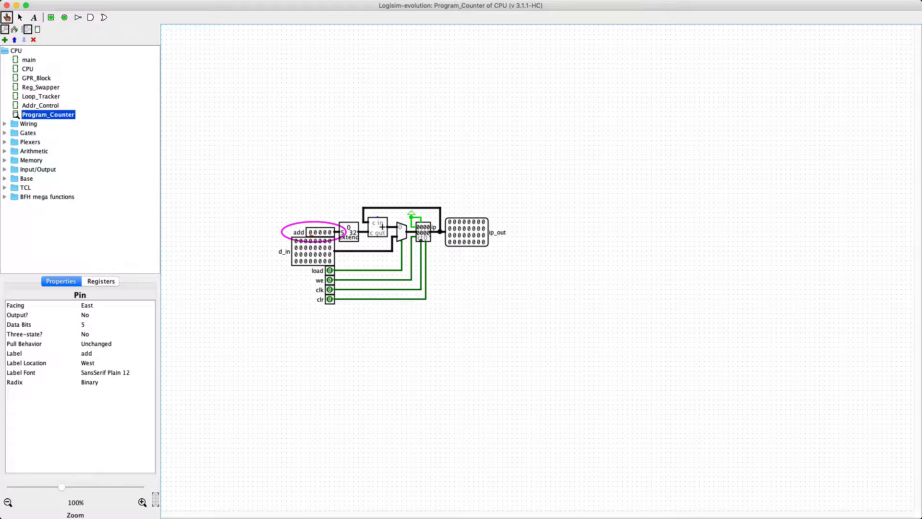
click(329, 271)
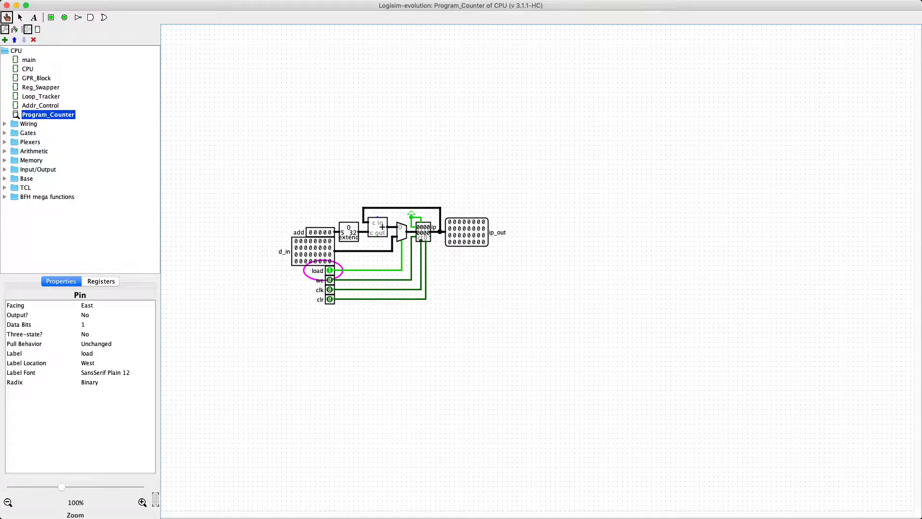
Probe the power line feeding the ip register, and set the load pin back to 0.
click(412, 227)
mouse_move(411, 216)
key(super+2)
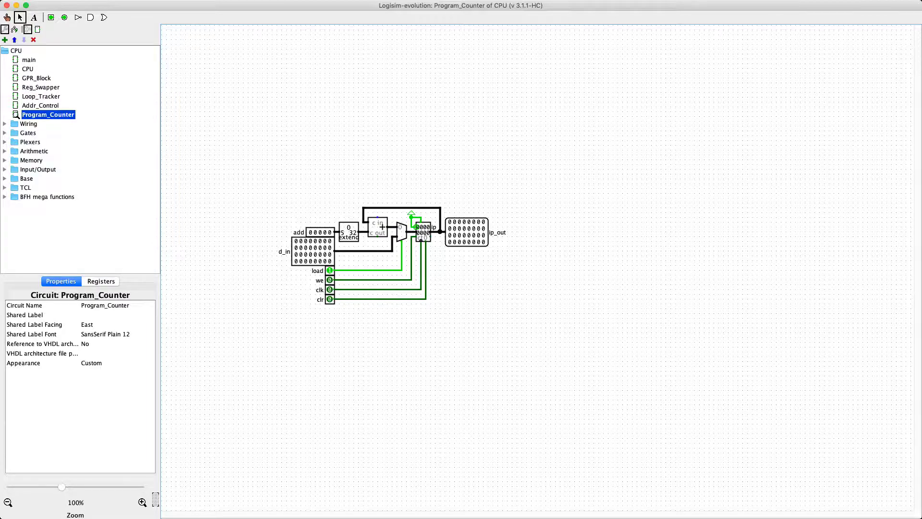
key(super+1)
click(329, 270)
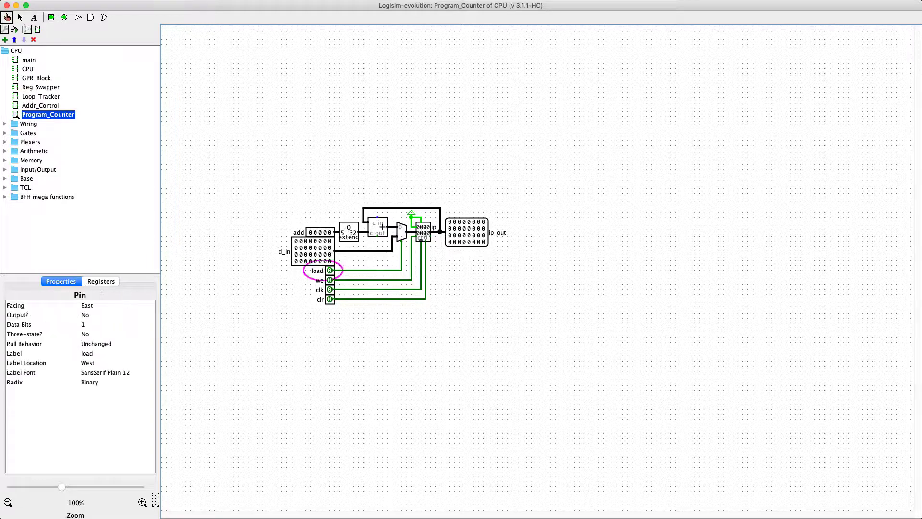
Toggle Program_Counter's we, clk and clr pins on and off in turn.
click(330, 280)
click(330, 280)
click(329, 289)
click(330, 289)
click(329, 299)
click(329, 299)
click(20, 18)
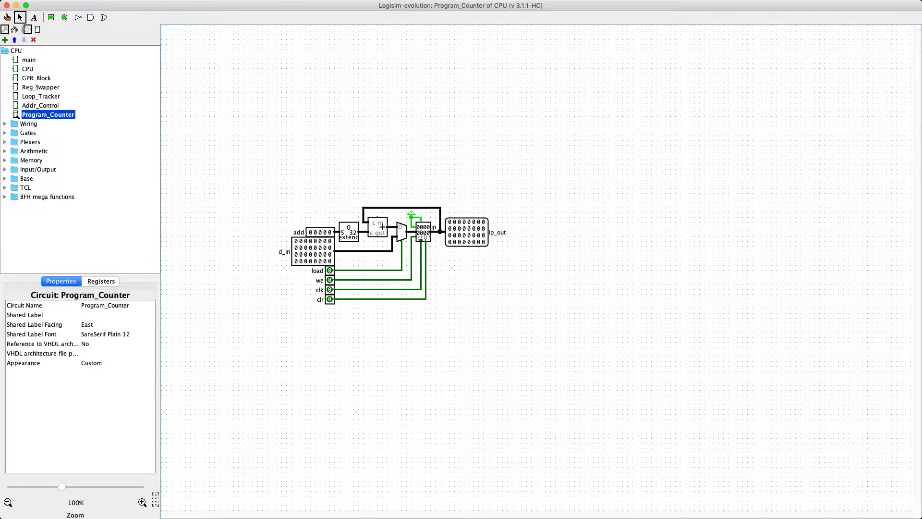
Return to the CPU circuit, and draw a long horizontal wire rightward from Addr_Control's addr_out output.
double_click(27, 69)
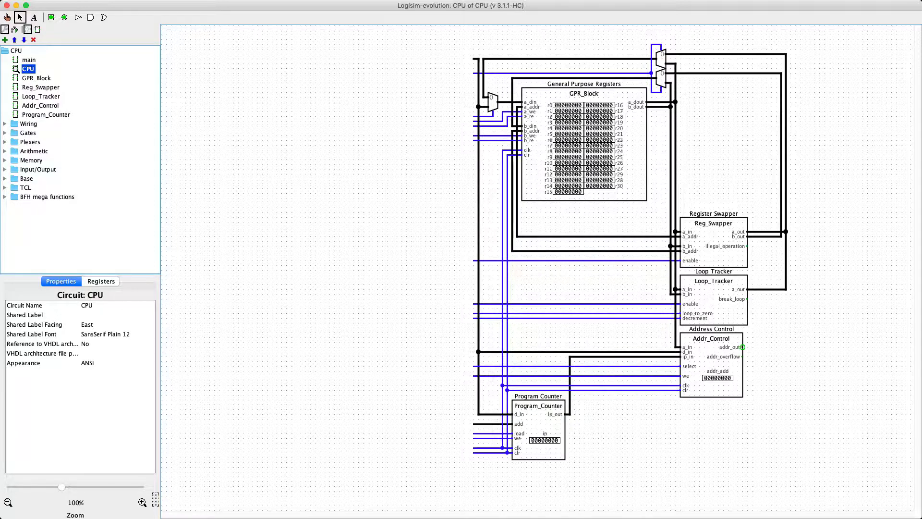
drag(743, 346, 887, 347)
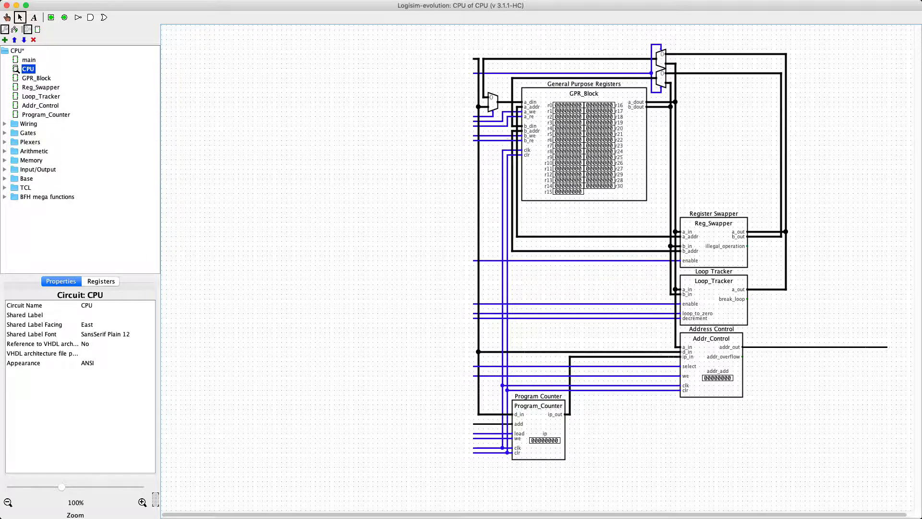
drag(854, 79, 681, 208)
drag(474, 64, 219, 474)
drag(475, 63, 177, 499)
drag(458, 41, 893, 484)
key(Escape)
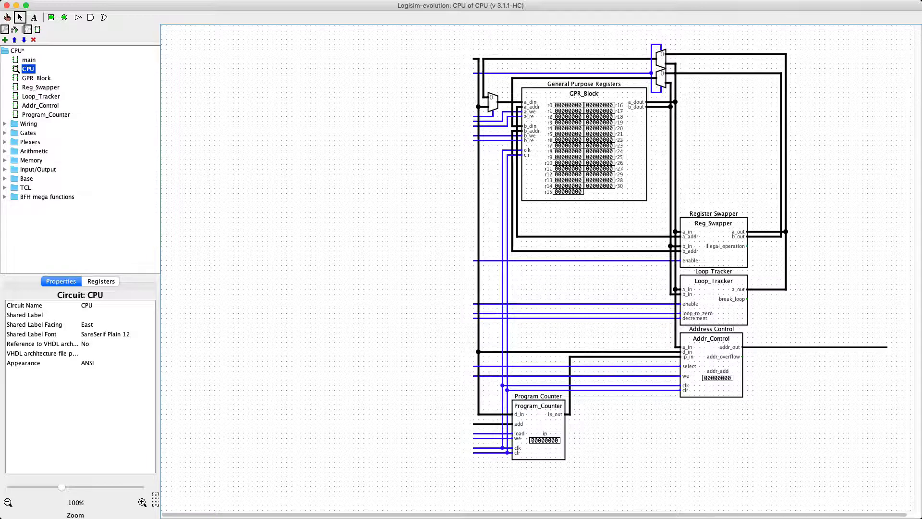
Save the CPU project.
key(super+s)
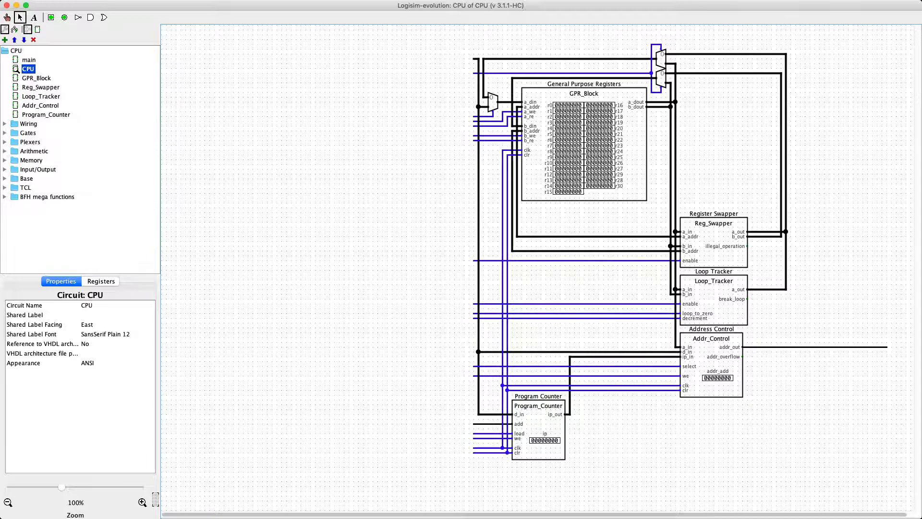